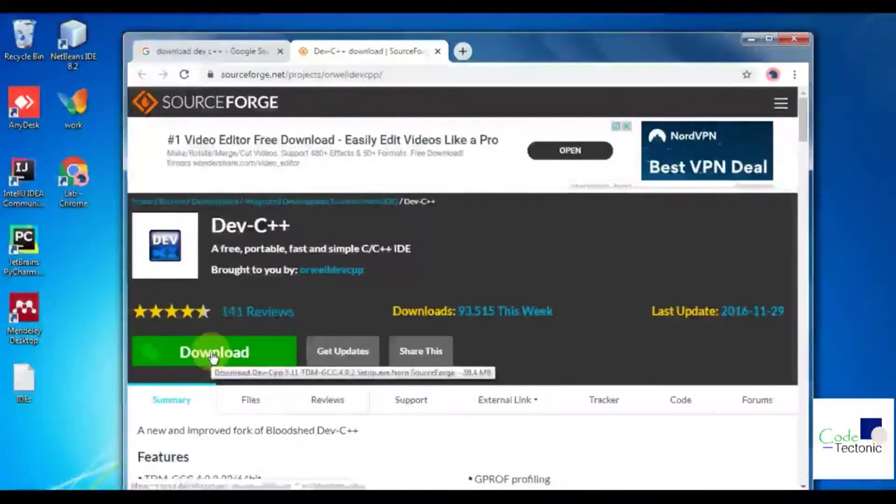
# Step: Download the Dev-C++ installer from SourceForge and open the Downloads folder in Windows Explorer with its preview pane hidden
pyautogui.click(246, 357)
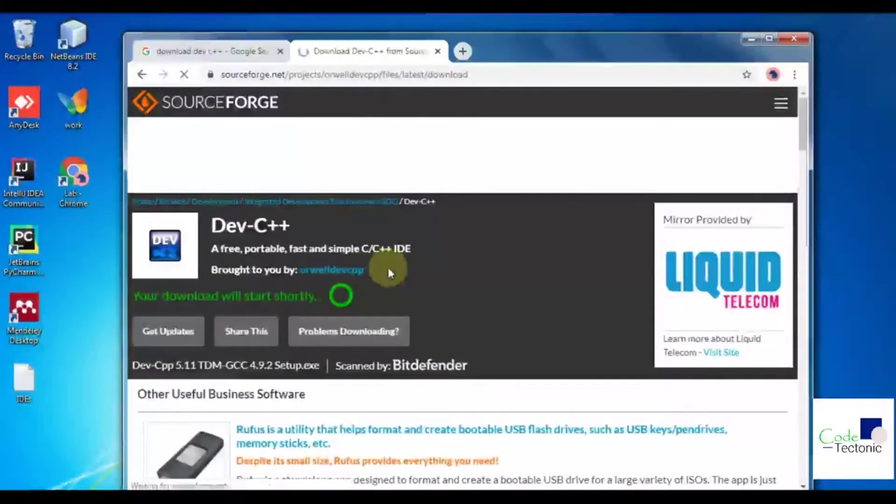
pyautogui.moveTo(683, 48); pyautogui.dragTo(691, 36)
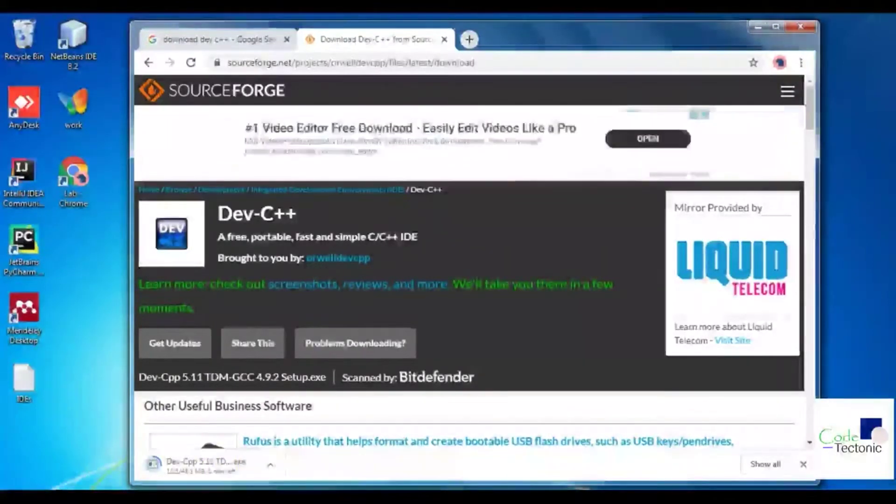
pyautogui.moveTo(99, 496)
pyautogui.click(98, 439)
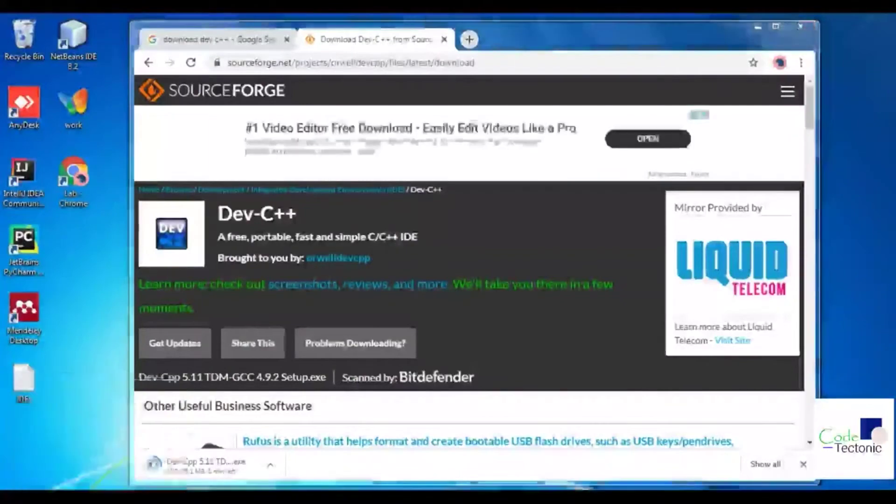
pyautogui.moveTo(584, 116); pyautogui.dragTo(479, 88)
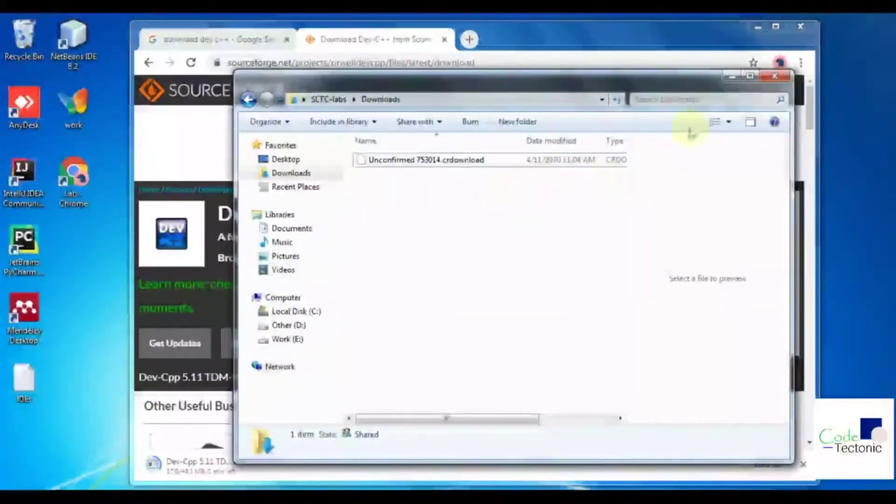
pyautogui.click(751, 121)
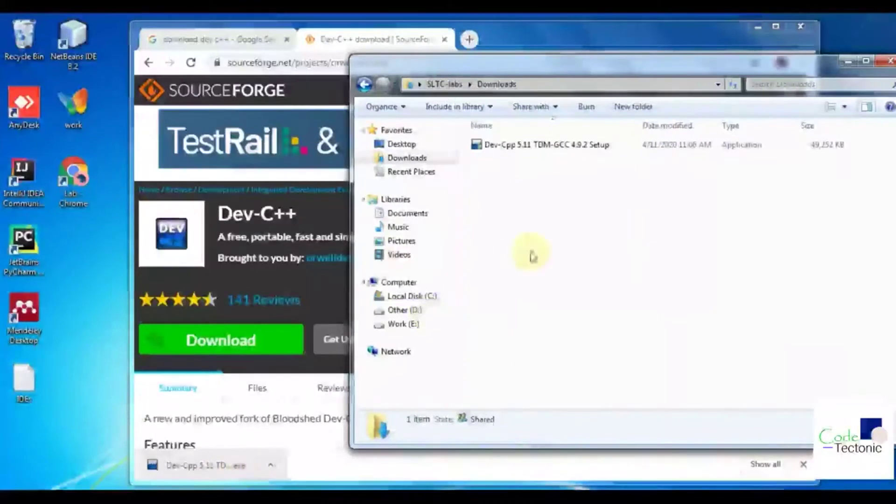
# Step: Launch the Dev-Cpp 5.11 TDM-GCC 4.9.2 Setup file and minimize the folder and browser windows
pyautogui.click(577, 153)
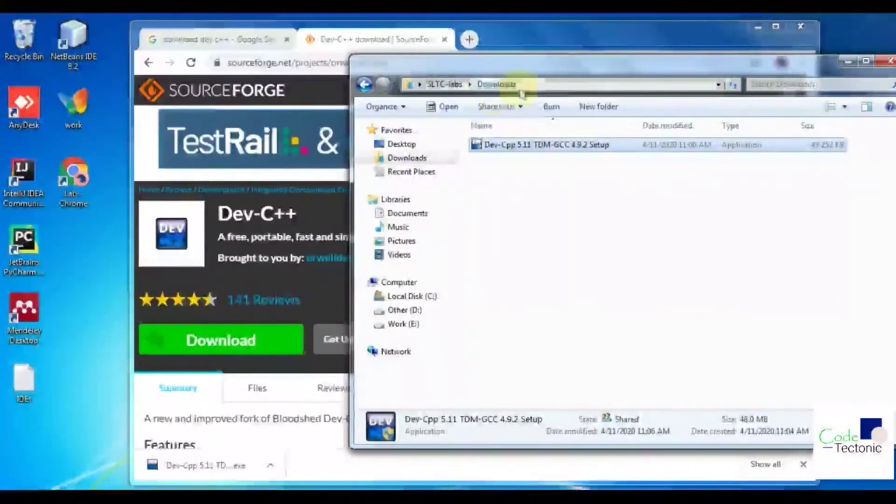
pyautogui.click(544, 189)
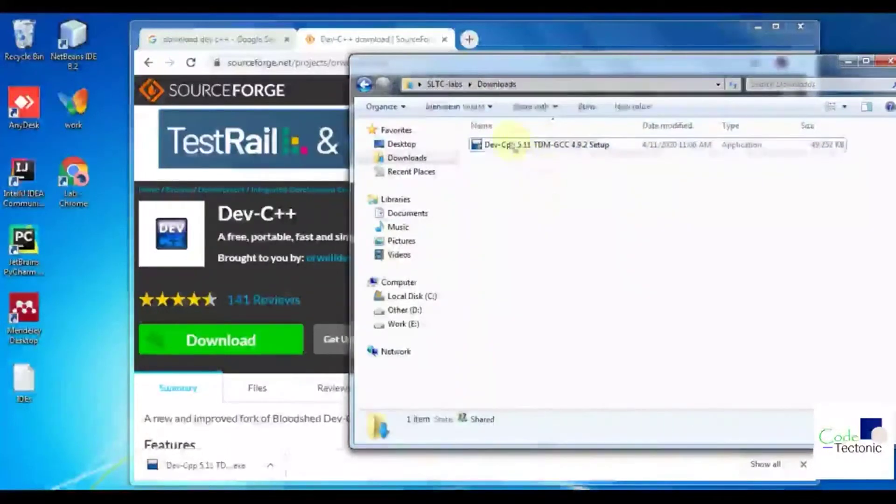
pyautogui.doubleClick(511, 149)
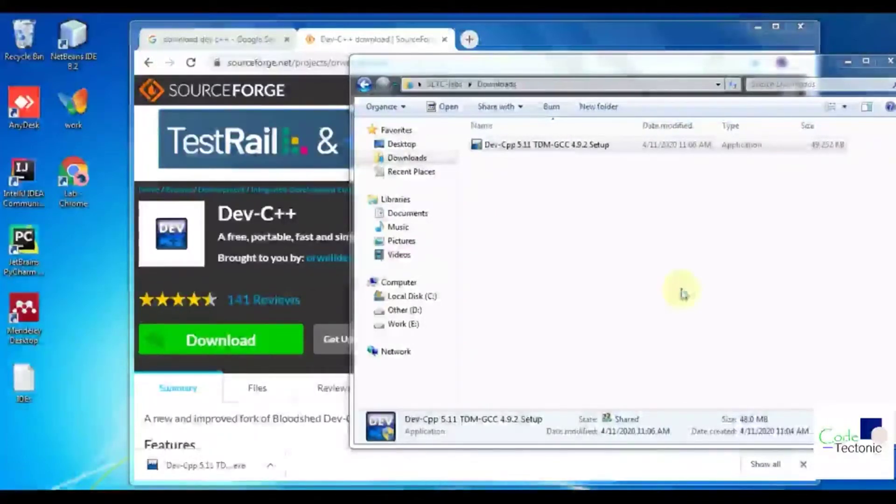
pyautogui.click(848, 61)
pyautogui.click(758, 28)
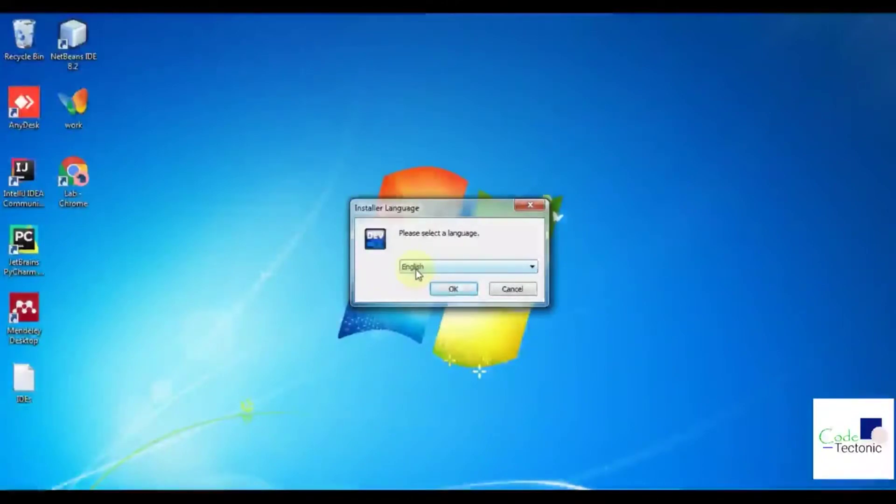
# Step: Install Dev-C++ 5.11 in English, accepting the license, the Full install type and the default destination folder
pyautogui.click(446, 291)
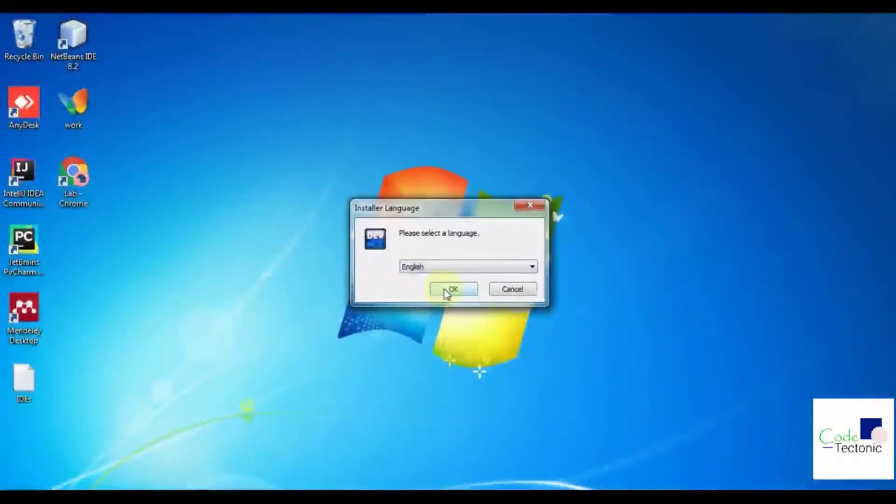
pyautogui.click(448, 291)
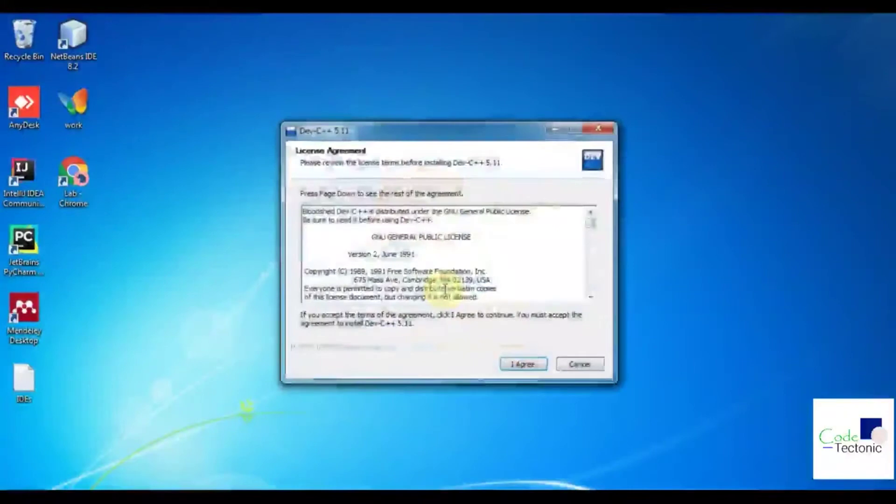
pyautogui.click(518, 366)
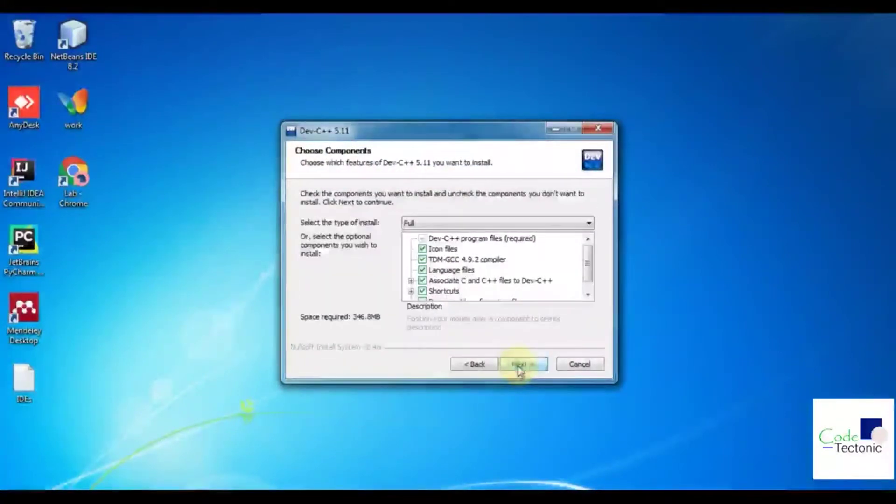
pyautogui.click(519, 366)
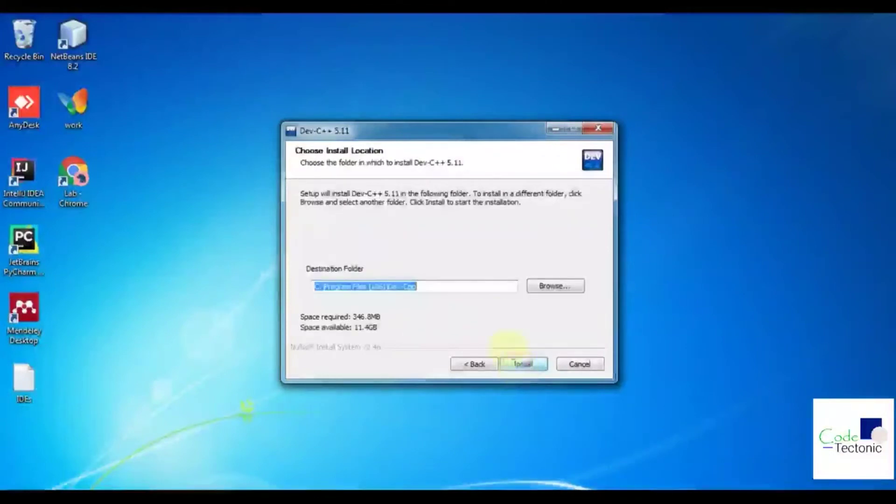
pyautogui.click(525, 367)
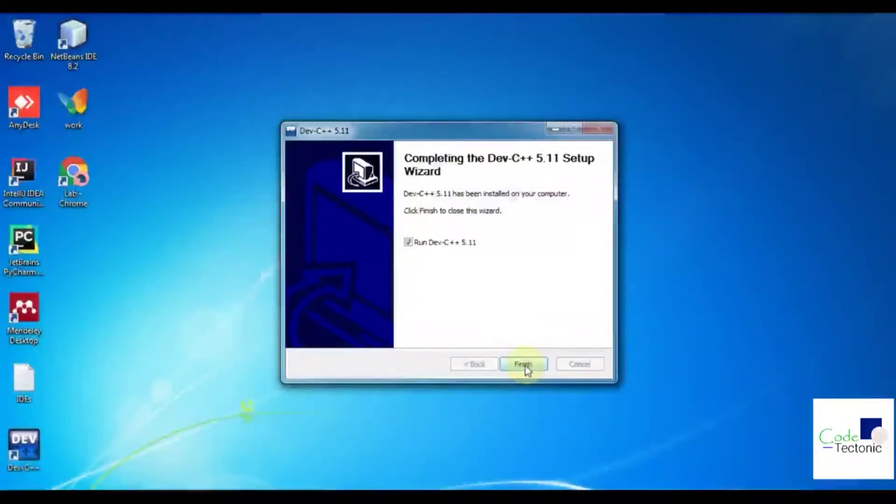
# Step: Finish the setup with Run Dev-C++ 5.11 enabled and complete the first time configuration with English (Original)
pyautogui.click(408, 243)
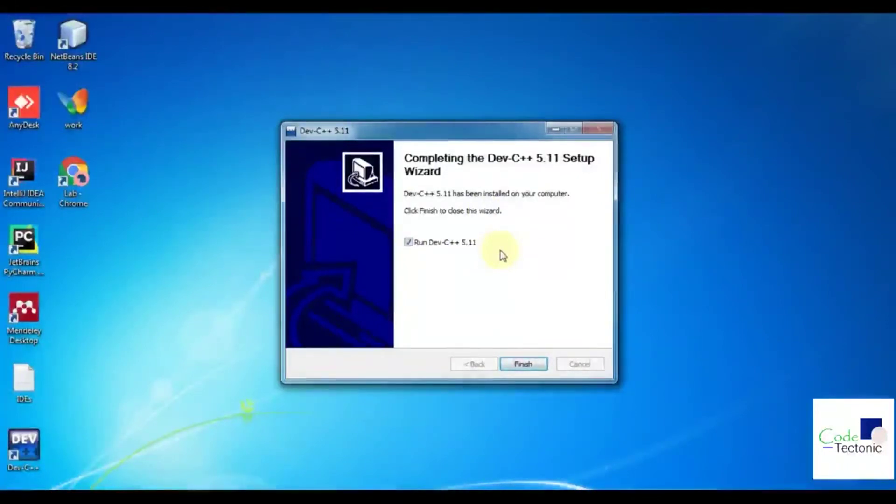
pyautogui.click(523, 364)
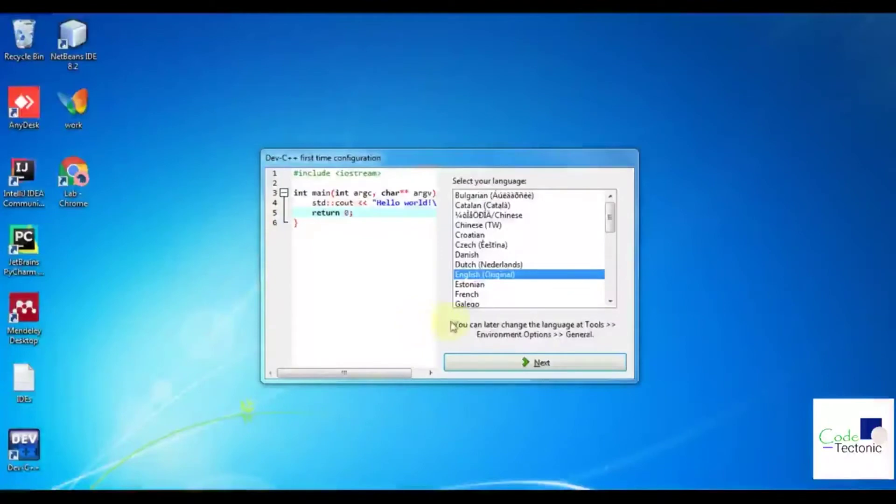
pyautogui.click(539, 364)
pyautogui.click(541, 364)
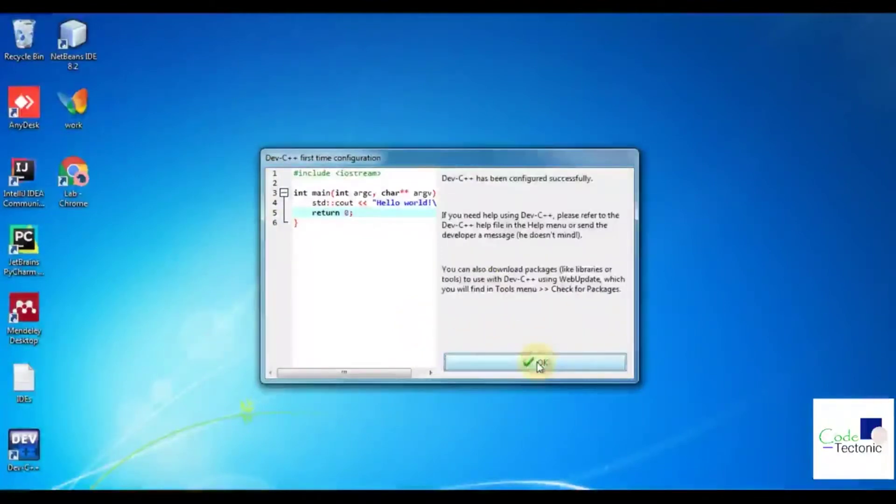
pyautogui.click(541, 365)
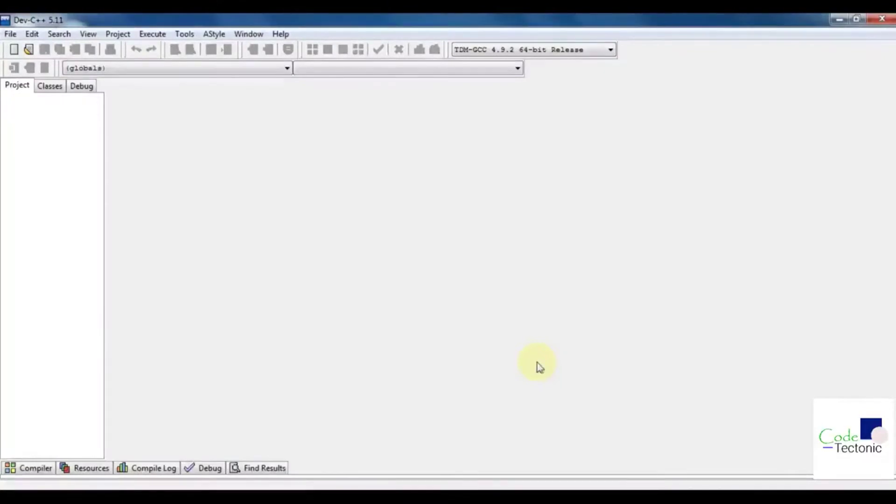
# Step: Create a new empty source file in Dev-C++
pyautogui.click(11, 35)
pyautogui.moveTo(18, 51)
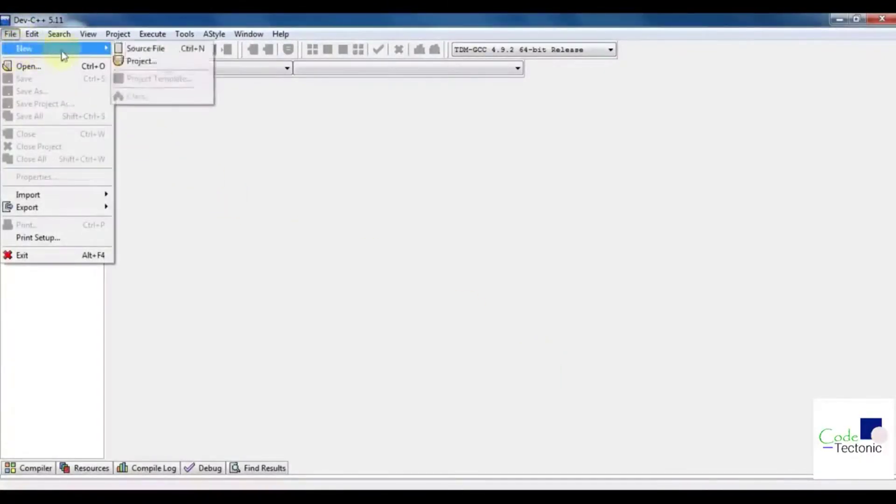
pyautogui.click(150, 51)
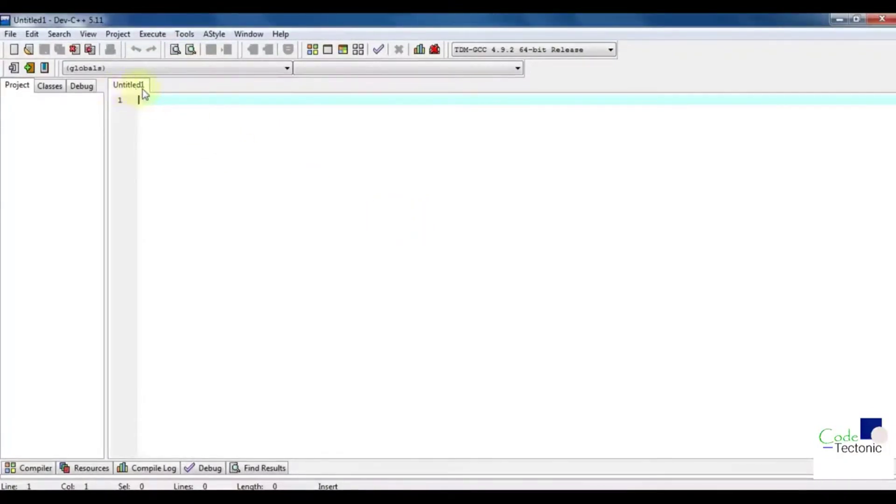
# Step: Set the editor font size to 20 in the editor options
pyautogui.click(185, 34)
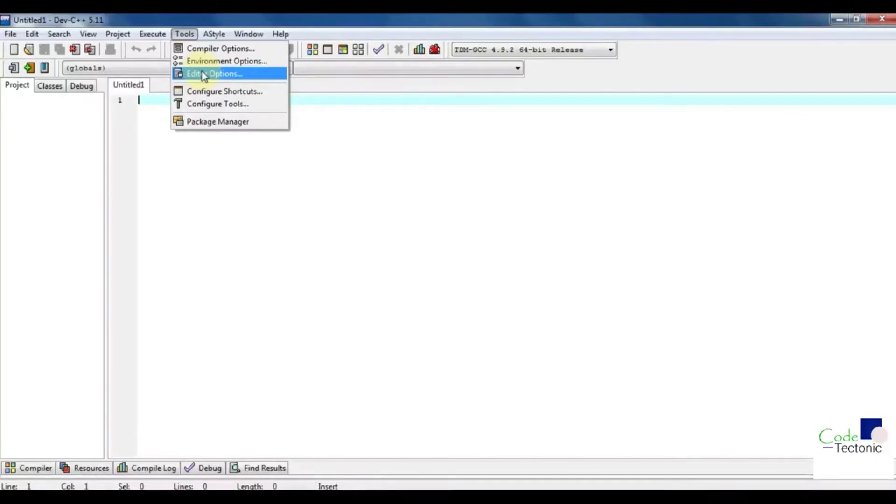
pyautogui.click(220, 73)
pyautogui.click(346, 107)
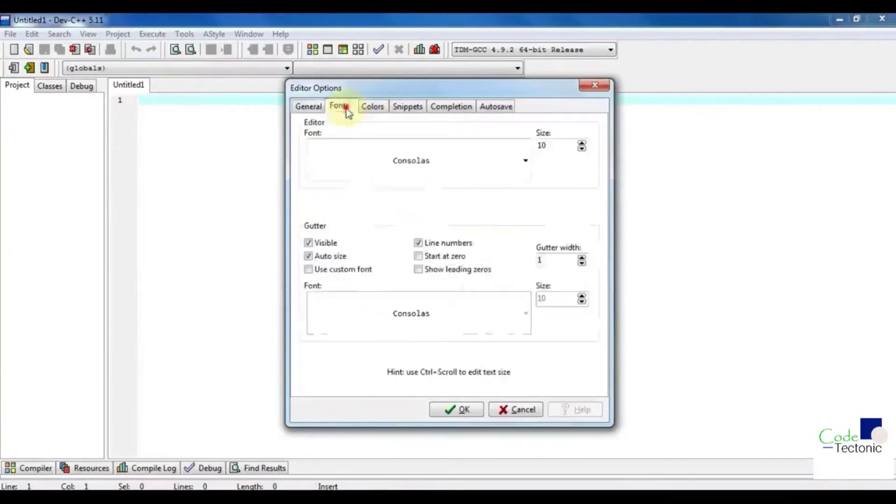
pyautogui.doubleClick(563, 146)
pyautogui.write('20')
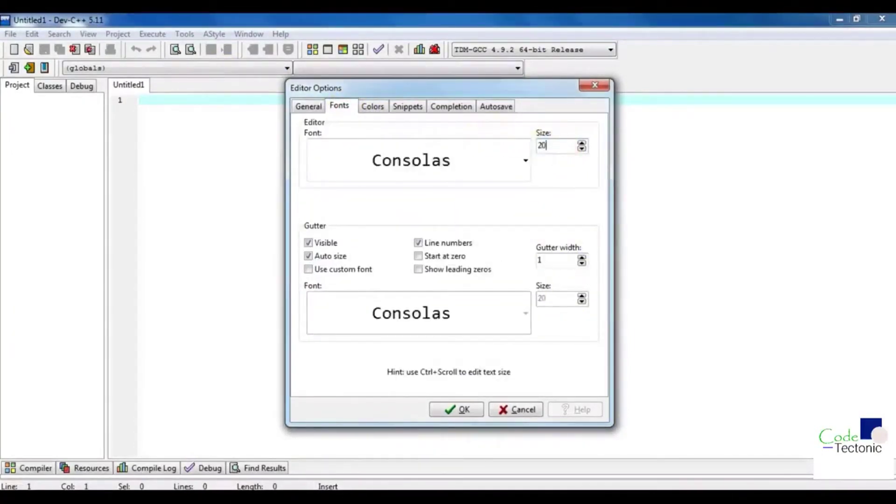
pyautogui.click(452, 410)
# Step: Write #include <stdio.h> on line 1 of the source file and add two new lines below it
pyautogui.click(175, 114)
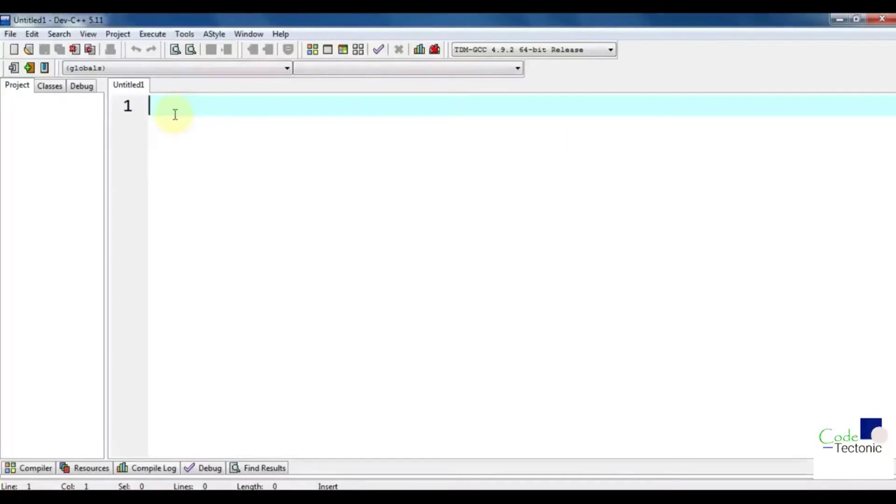
pyautogui.write('#include <std')
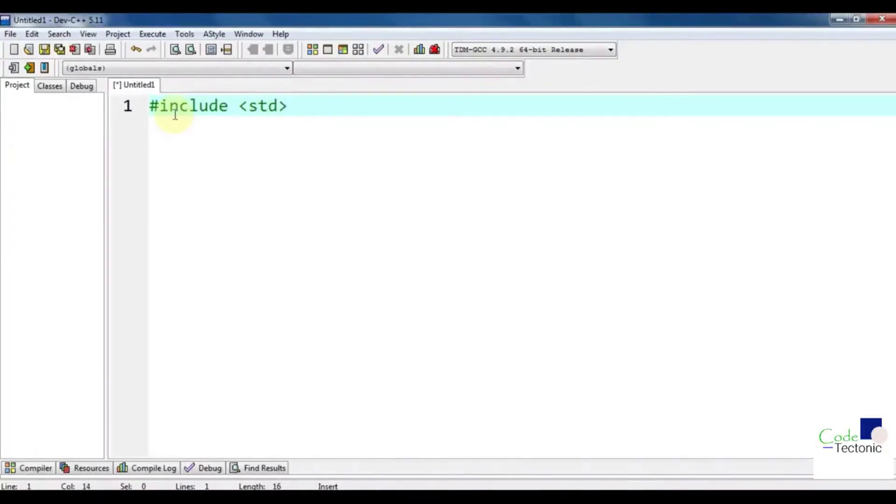
pyautogui.write('io.h')
pyautogui.press('Return')
pyautogui.press('Return')
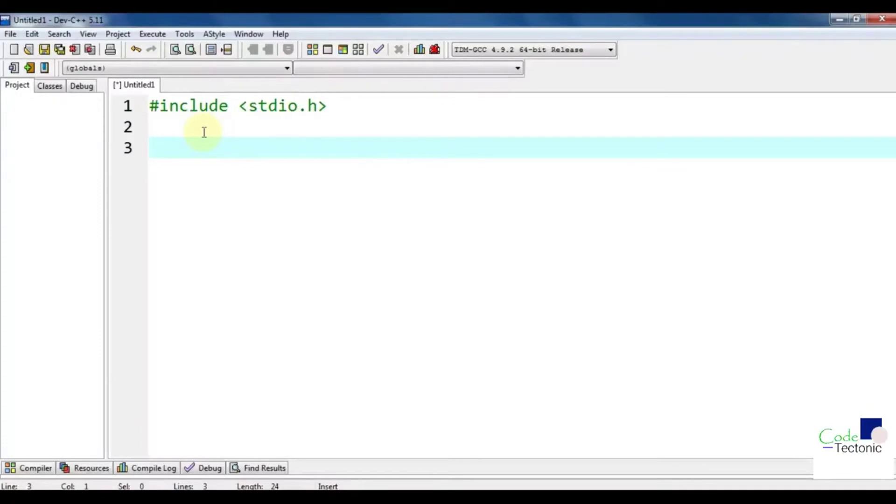
# Step: Examine the stdio.h header name in the include line, highlighting its std and io parts and the angle brackets
pyautogui.moveTo(312, 105)
pyautogui.moveTo(319, 105); pyautogui.dragTo(251, 106)
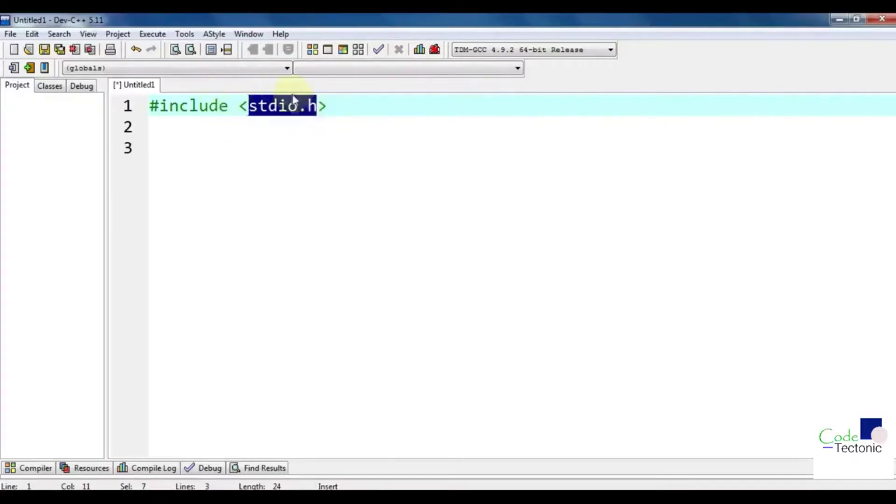
pyautogui.click(278, 130)
pyautogui.moveTo(248, 106); pyautogui.dragTo(279, 114)
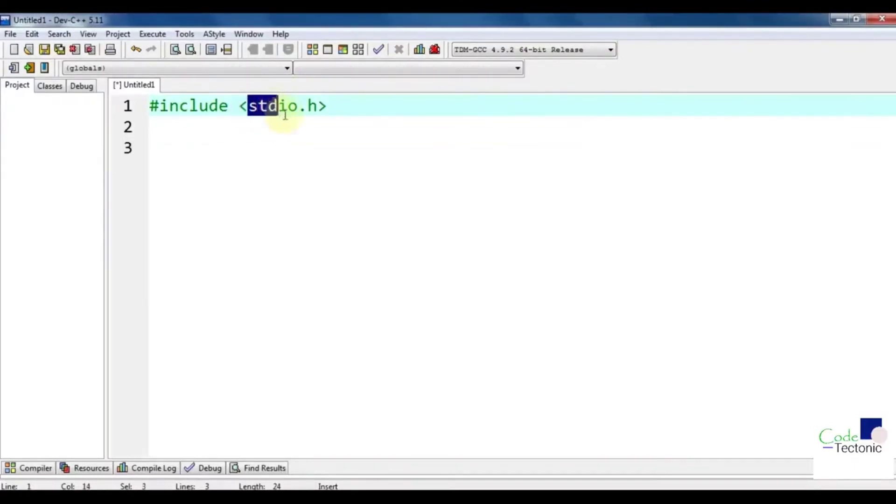
pyautogui.click(273, 130)
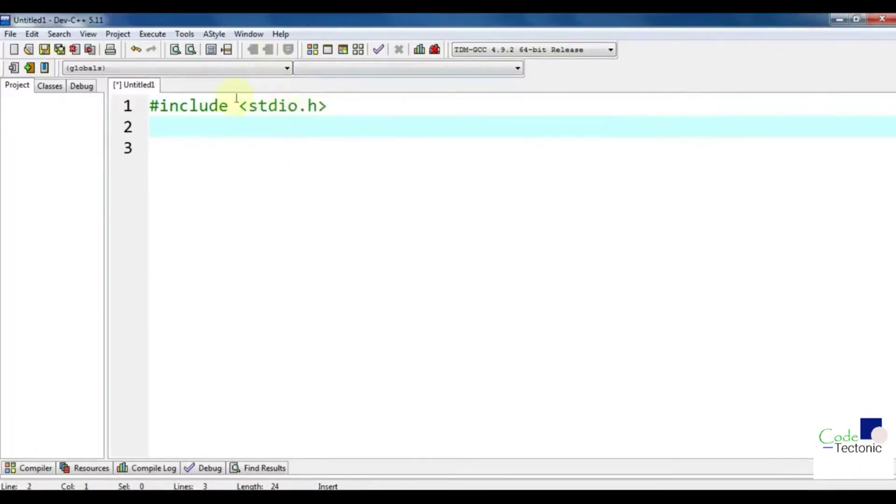
pyautogui.moveTo(277, 106); pyautogui.dragTo(287, 106)
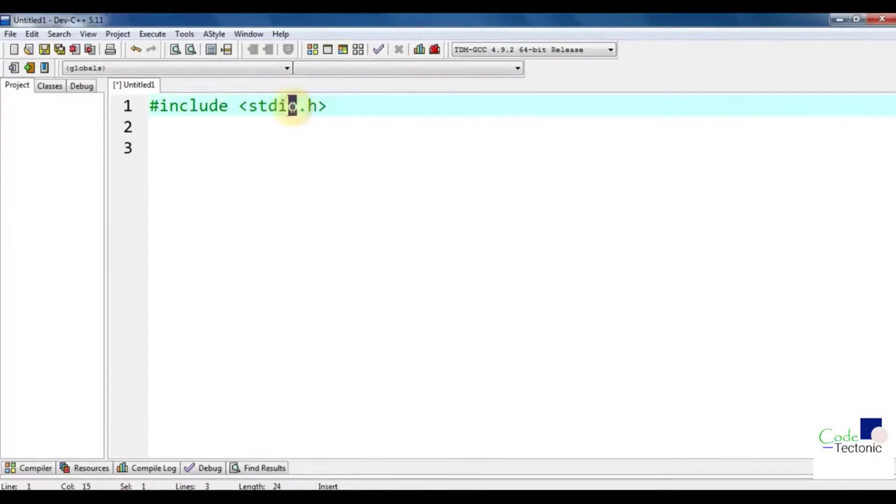
pyautogui.click(213, 135)
pyautogui.click(215, 147)
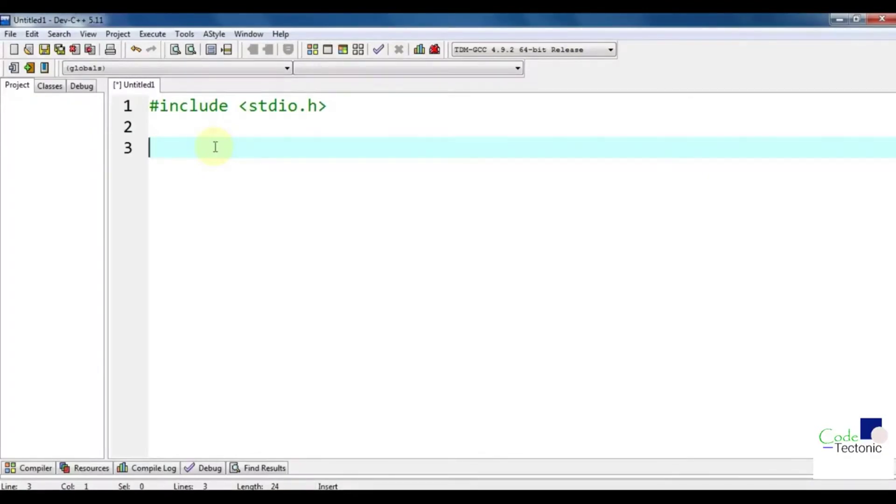
pyautogui.moveTo(241, 105)
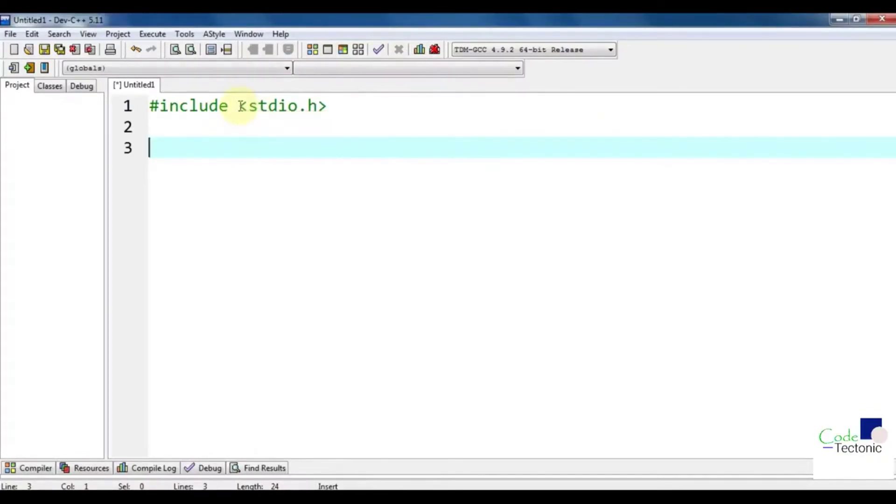
pyautogui.moveTo(239, 106); pyautogui.dragTo(329, 101)
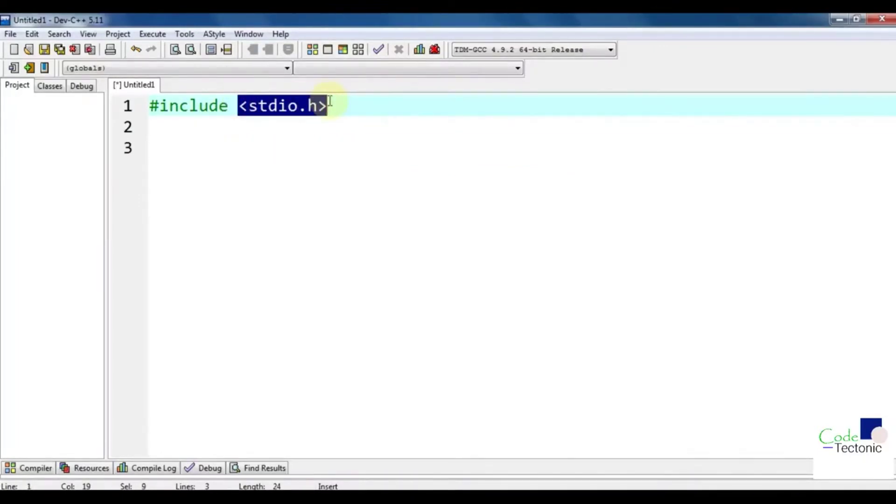
pyautogui.click(206, 136)
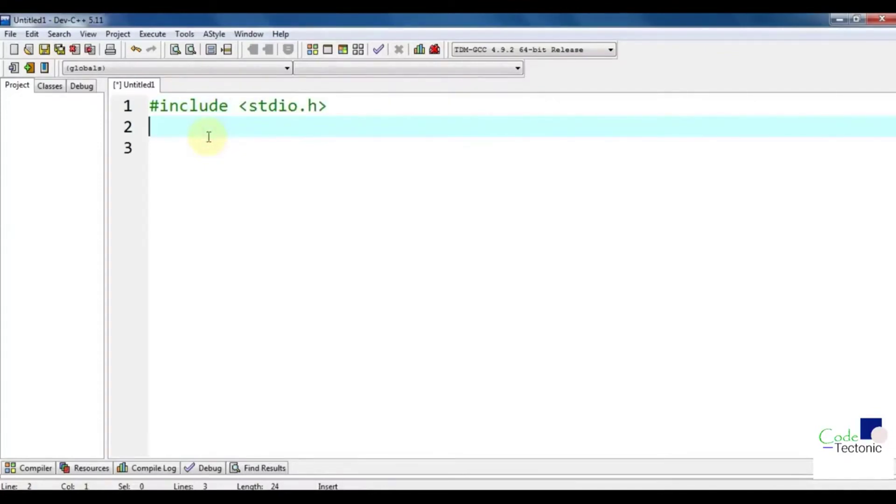